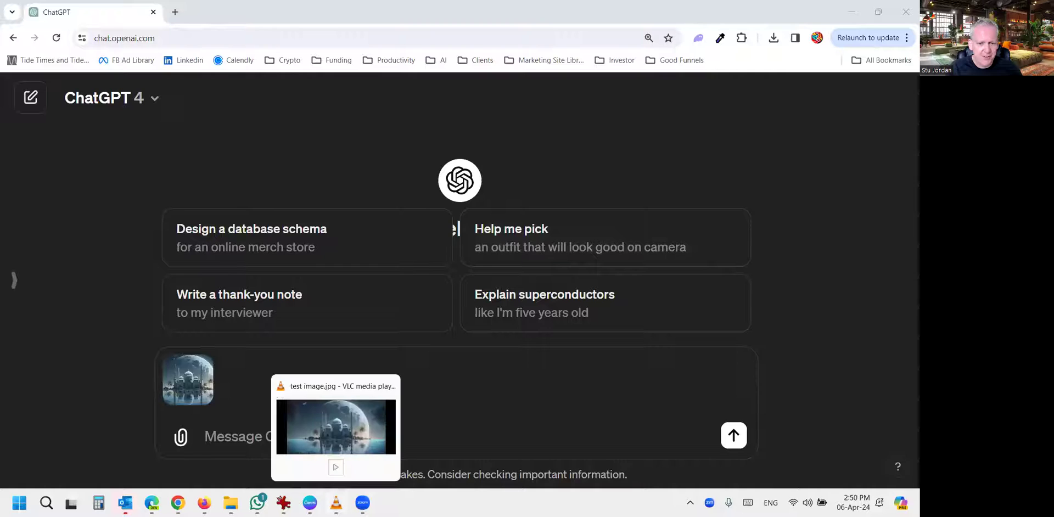
pyautogui.click(336, 503)
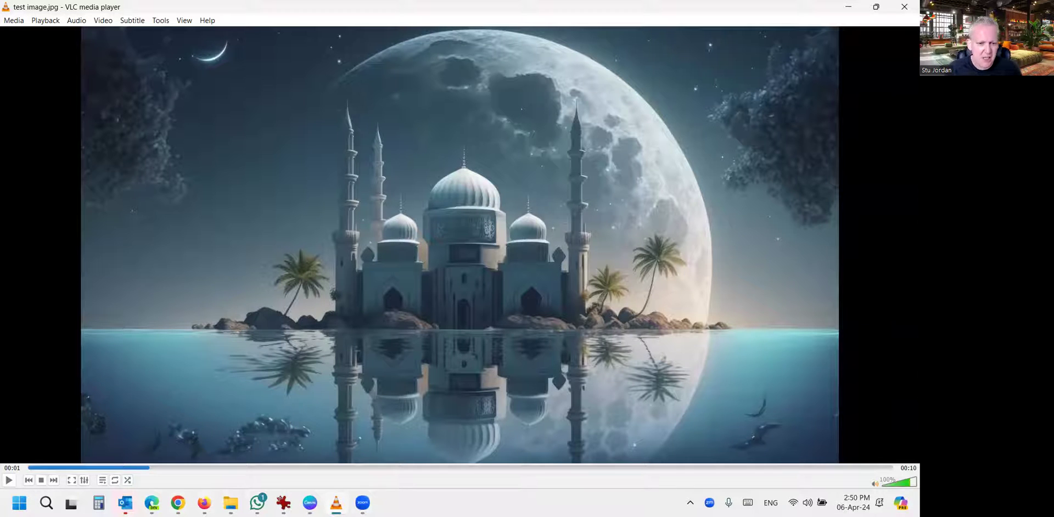
pyautogui.moveTo(177, 503)
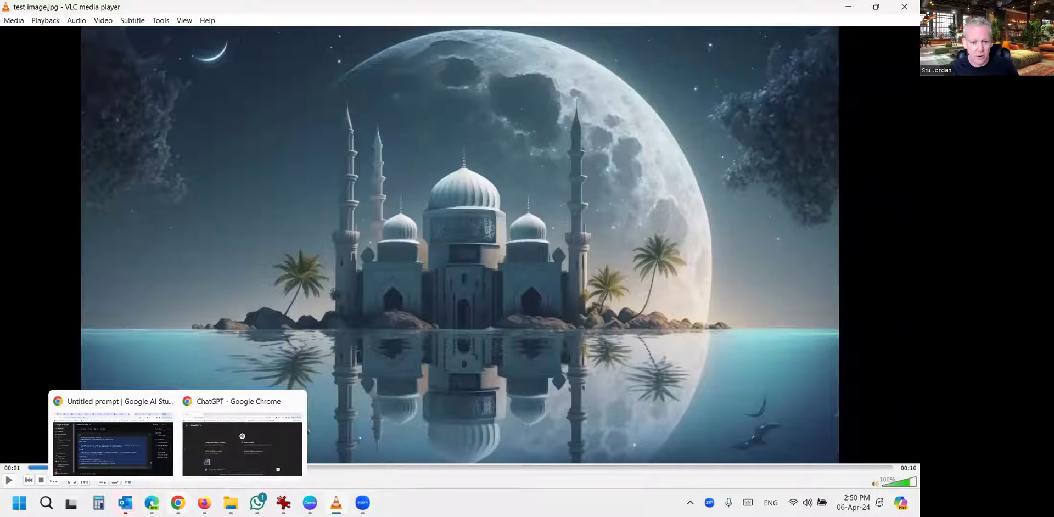
pyautogui.click(242, 440)
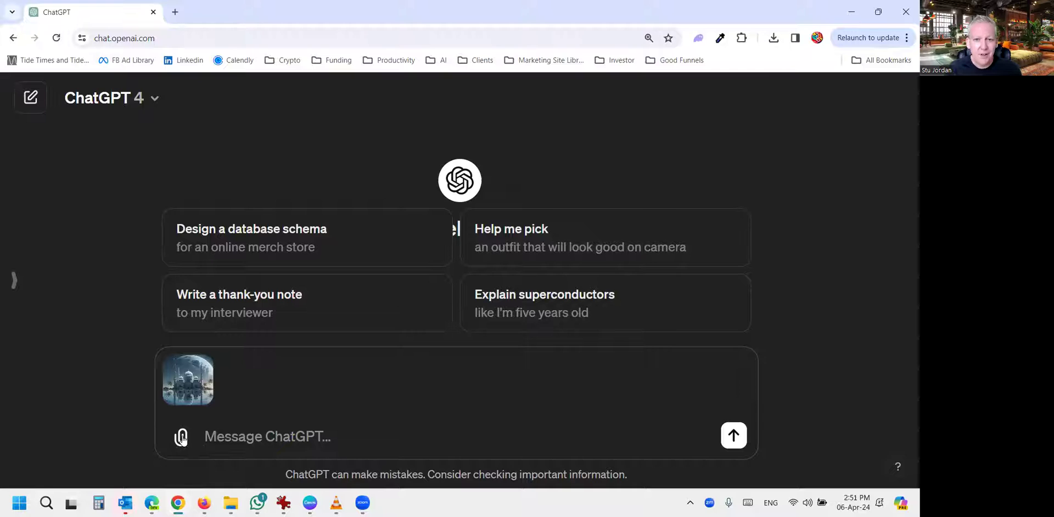
# Paste the request for a DALL-E 3 STYLE MIX with the mosque image and send it
pyautogui.moveTo(174, 398)
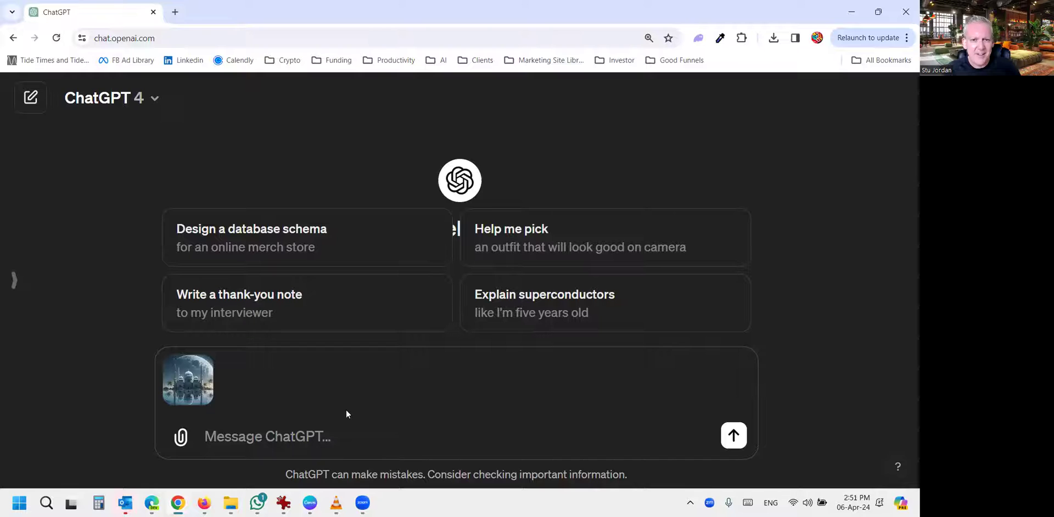
pyautogui.write('Please analyze this image and provide me the STYLE MIX that would help me replicate this imagery style in DALL-E 3')
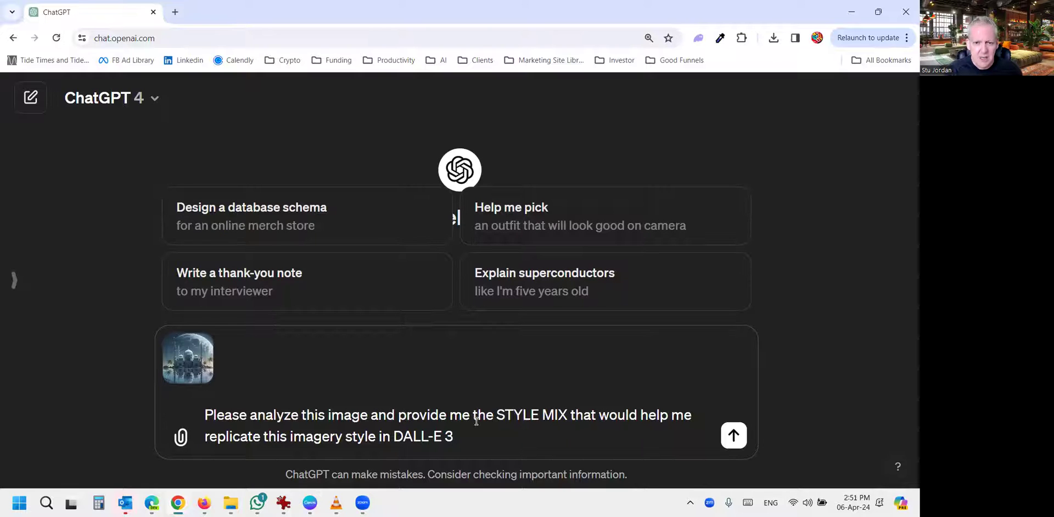
pyautogui.moveTo(495, 415); pyautogui.dragTo(564, 420)
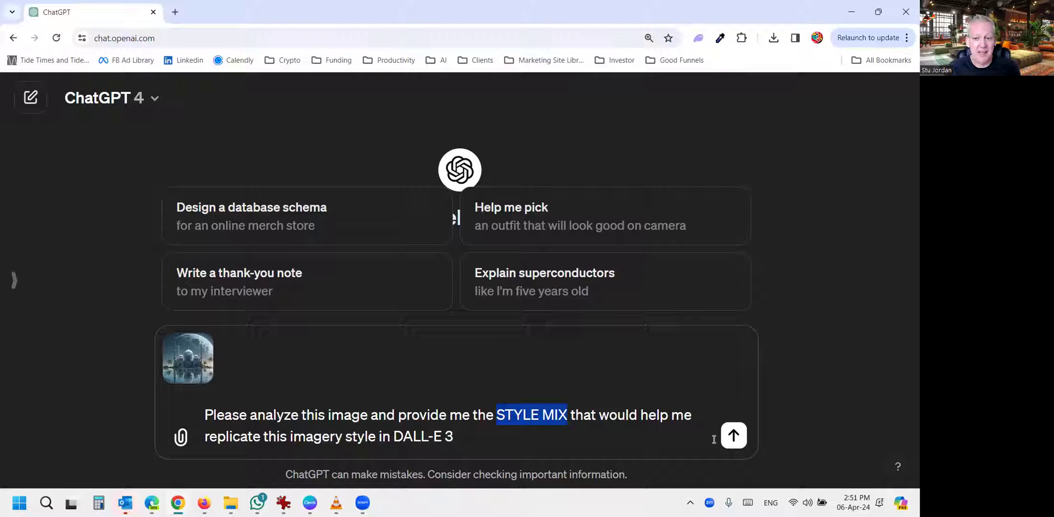
pyautogui.click(734, 437)
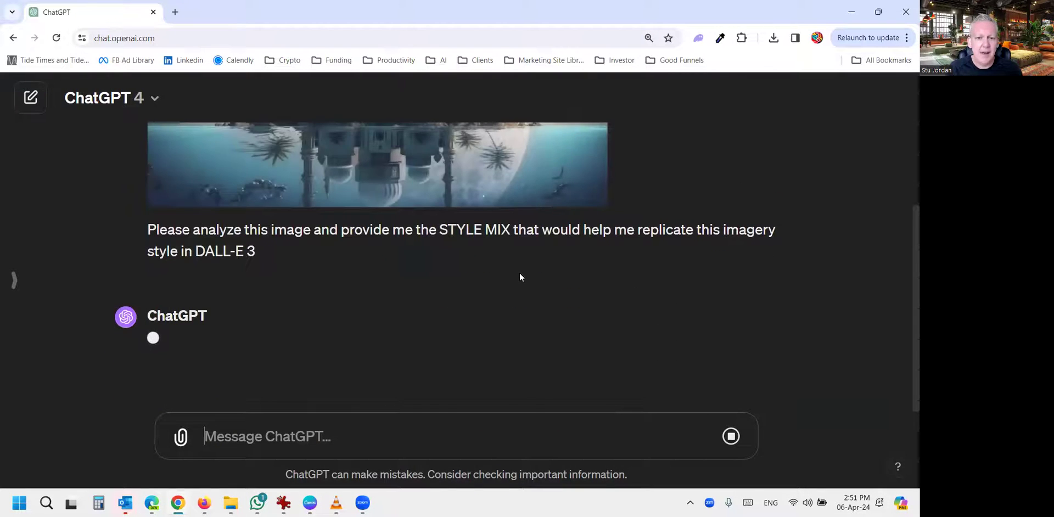
# Scroll through ChatGPT's streaming analysis until the 'photorealistic fantasy' style mix line appears
pyautogui.scroll(3, 519, 273)
pyautogui.scroll(-4, 657, 225)
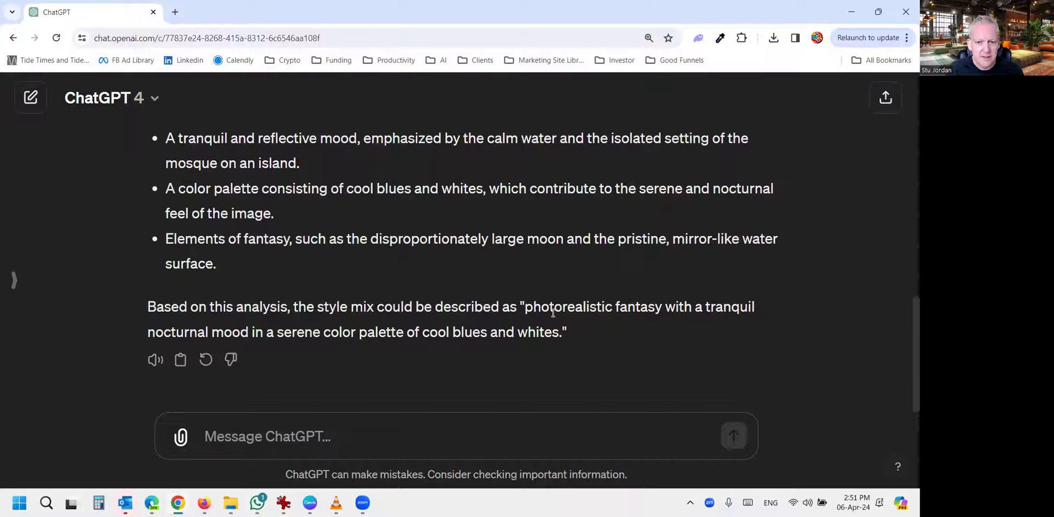
# Copy the quoted style mix description from ChatGPT's reply
pyautogui.moveTo(528, 307); pyautogui.dragTo(559, 336)
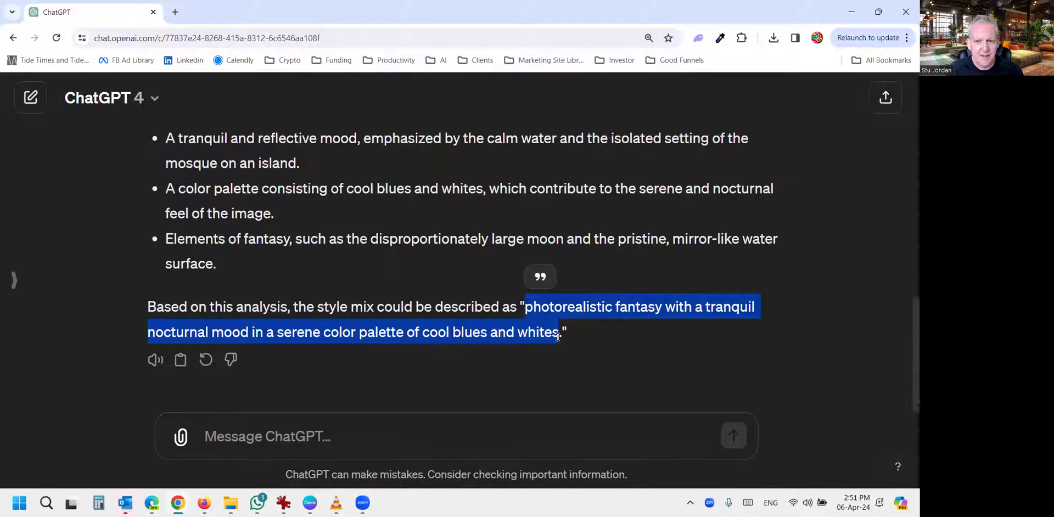
pyautogui.rightClick(540, 330)
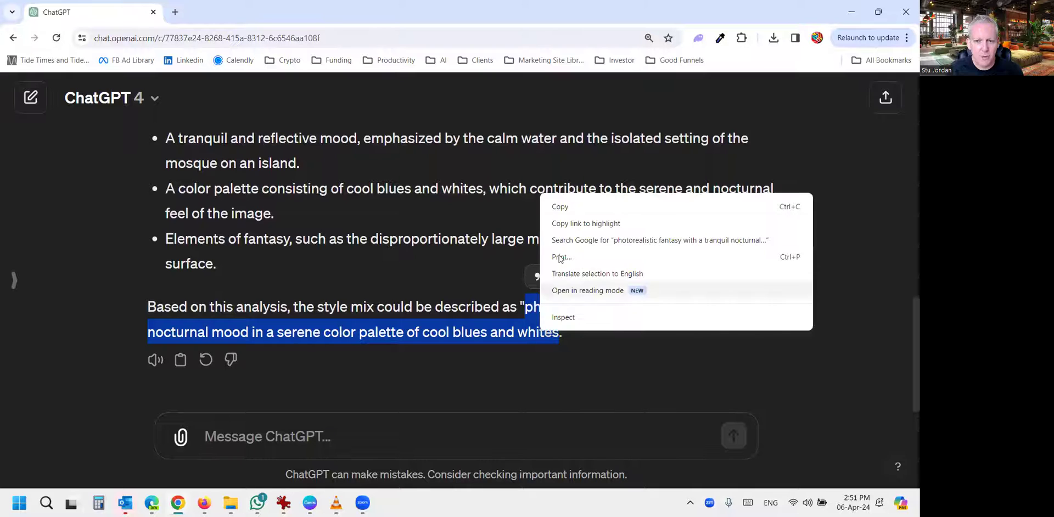
pyautogui.click(557, 204)
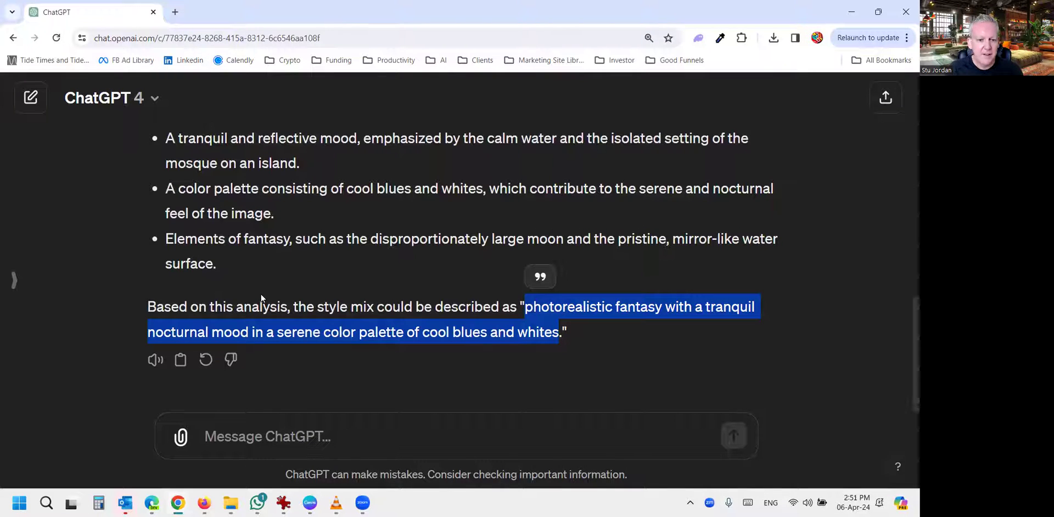
# Write 'Please create me an image of the White House using this style mix:' and paste the description
pyautogui.click(307, 420)
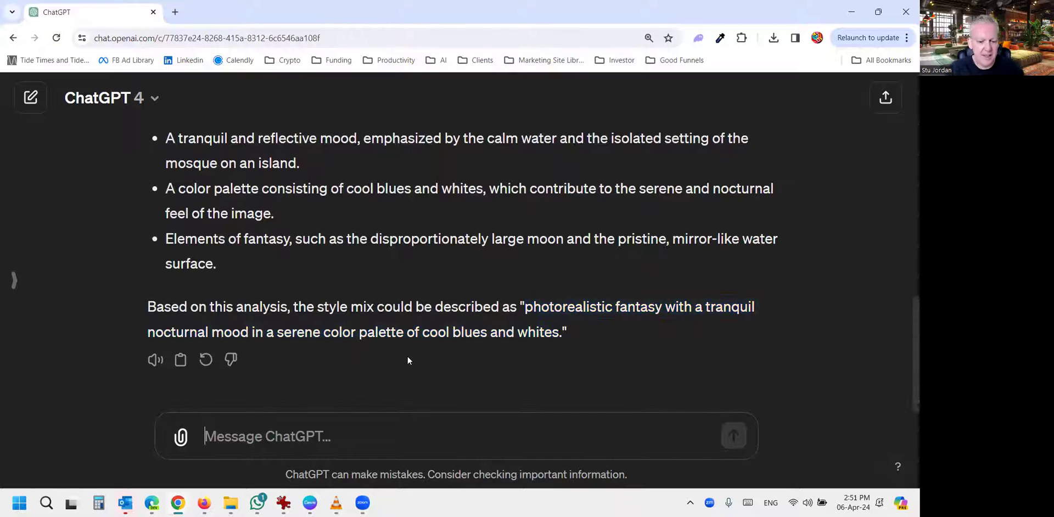
pyautogui.write('Please')
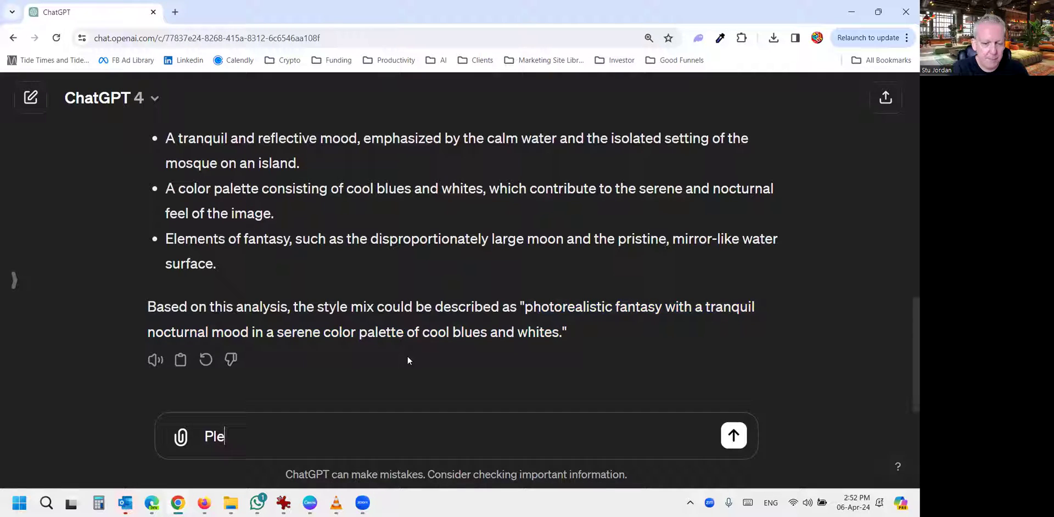
pyautogui.press('BackSpace')
pyautogui.press('BackSpace')
pyautogui.write('se ')
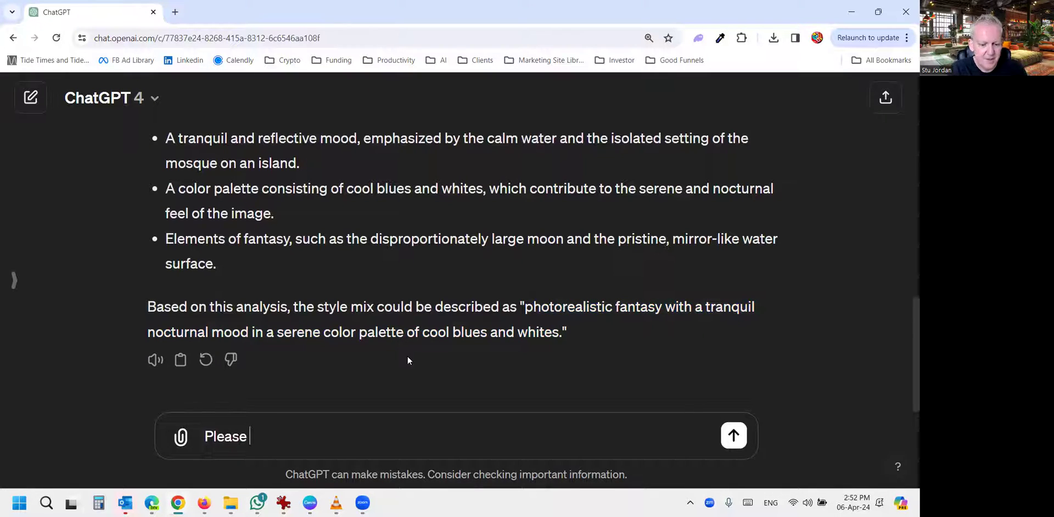
pyautogui.write('create me an image of the ')
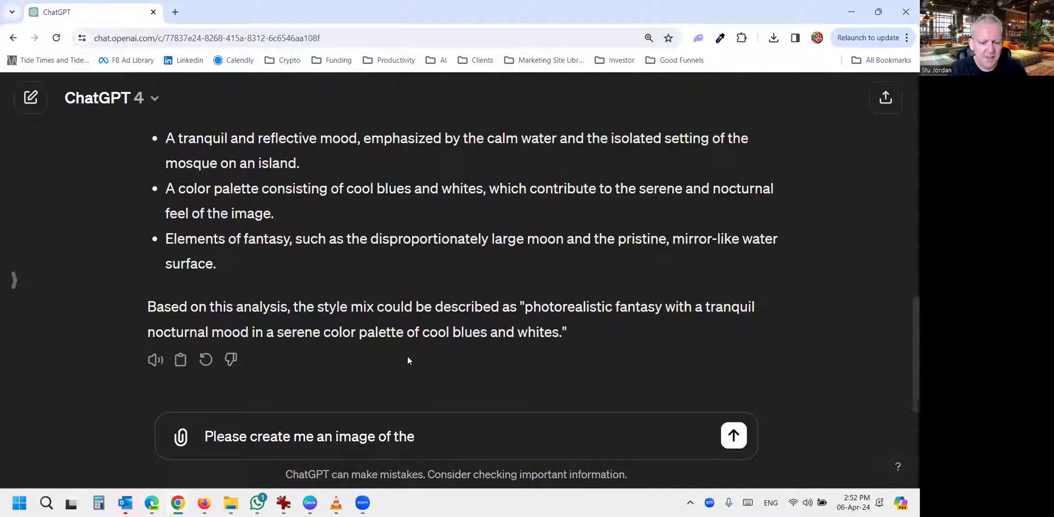
pyautogui.write('white house')
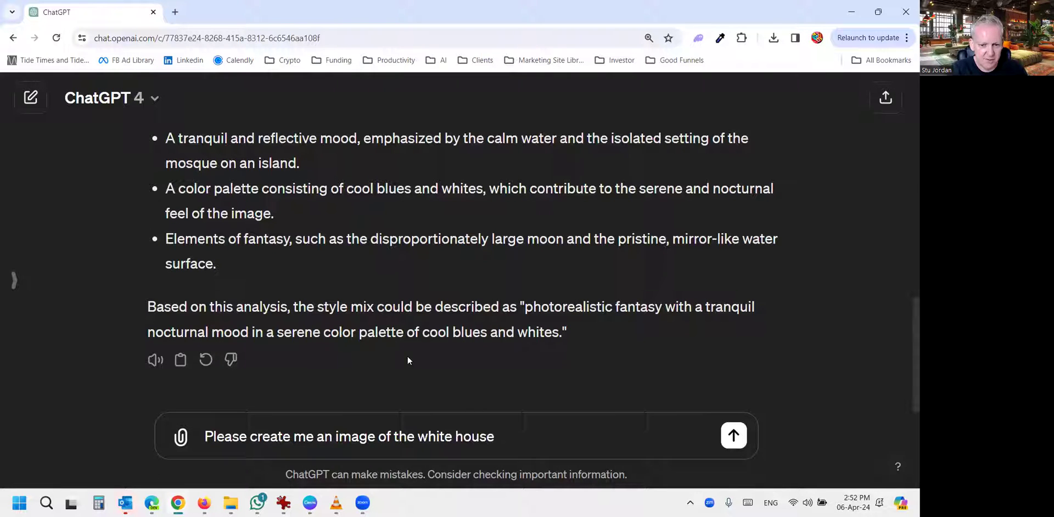
pyautogui.press('BackSpace')
pyautogui.press('BackSpace')
pyautogui.press('BackSpace')
pyautogui.press('BackSpace')
pyautogui.press('BackSpace')
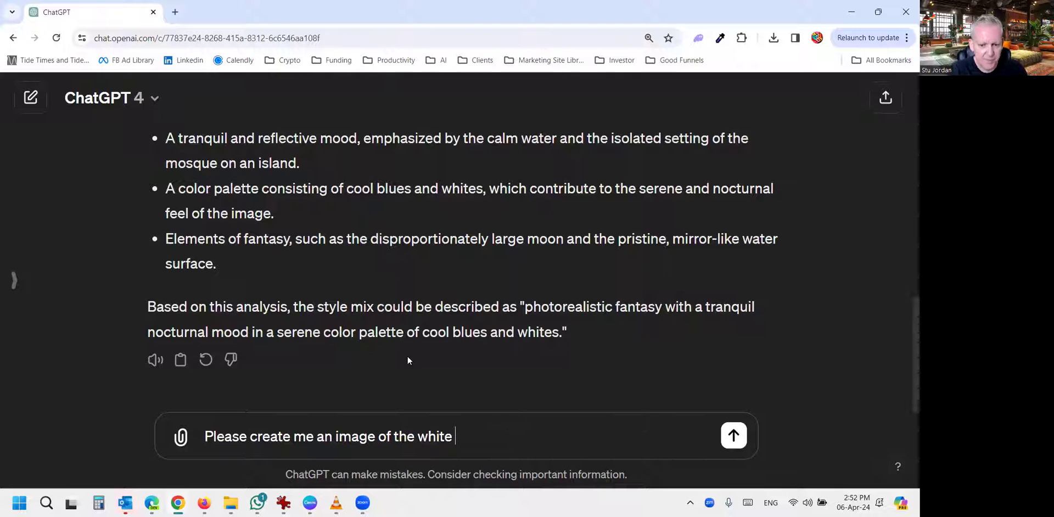
pyautogui.press('BackSpace')
pyautogui.press('BackSpace')
pyautogui.press('BackSpace')
pyautogui.press('BackSpace')
pyautogui.press('BackSpace')
pyautogui.press('BackSpace')
pyautogui.write('White')
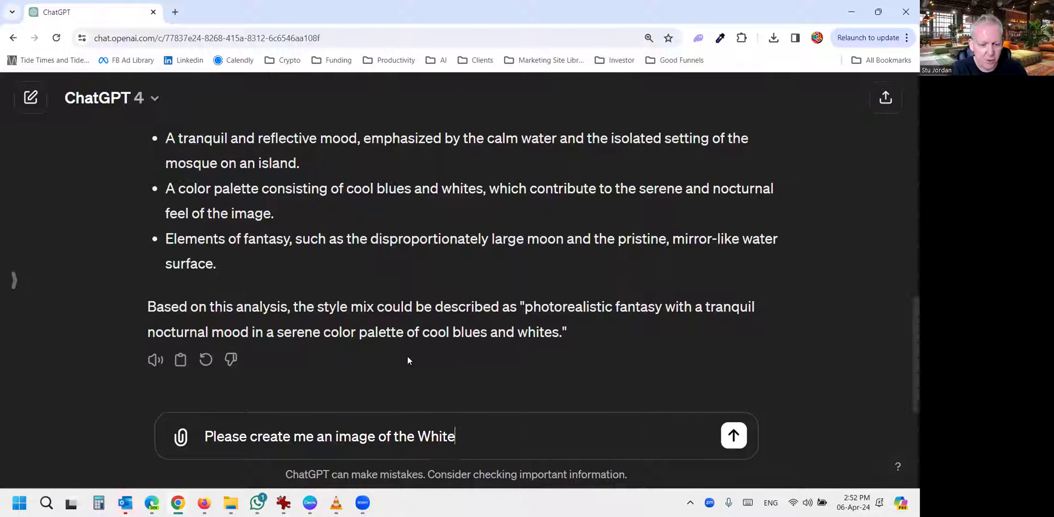
pyautogui.write(' House us')
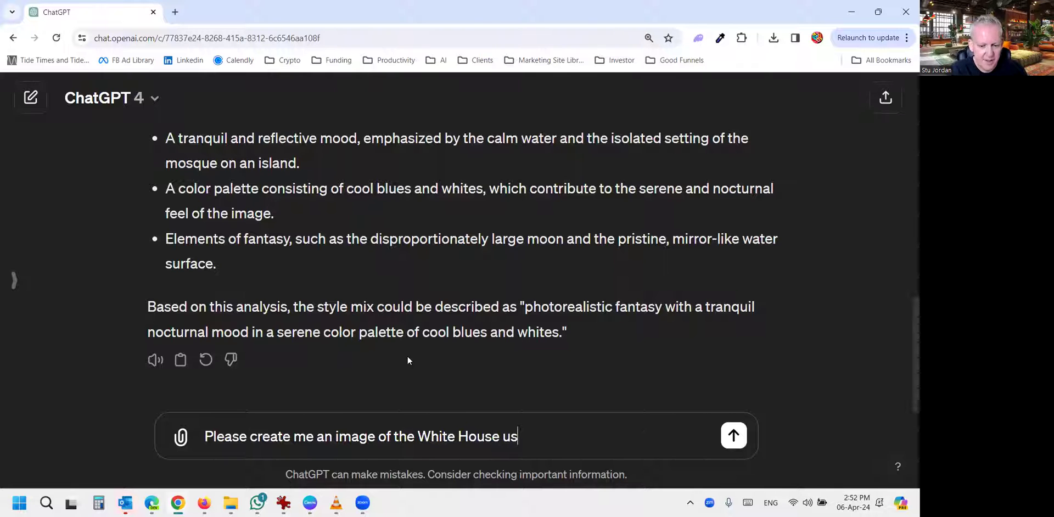
pyautogui.write('ing this style ')
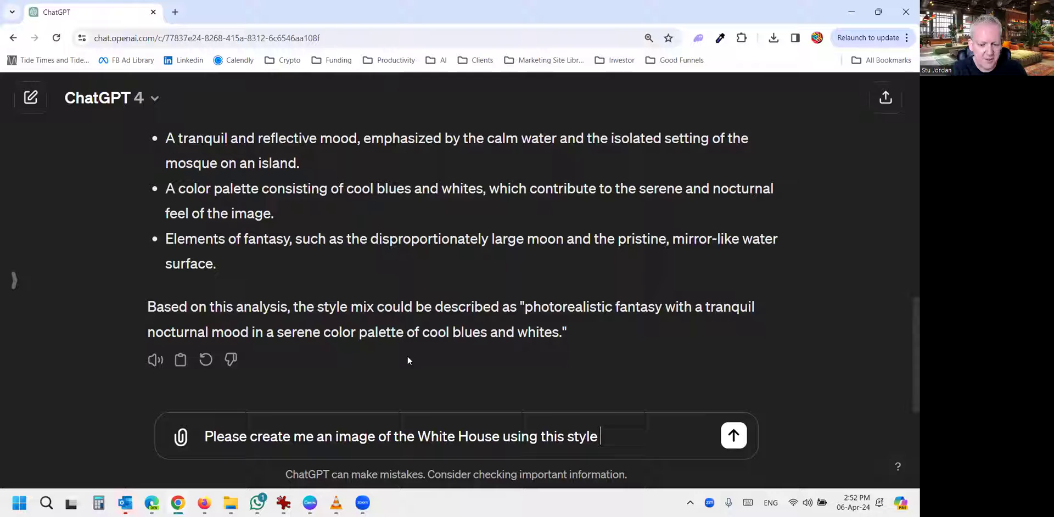
pyautogui.write('mix:')
pyautogui.hotkey('ctrl', 'v')
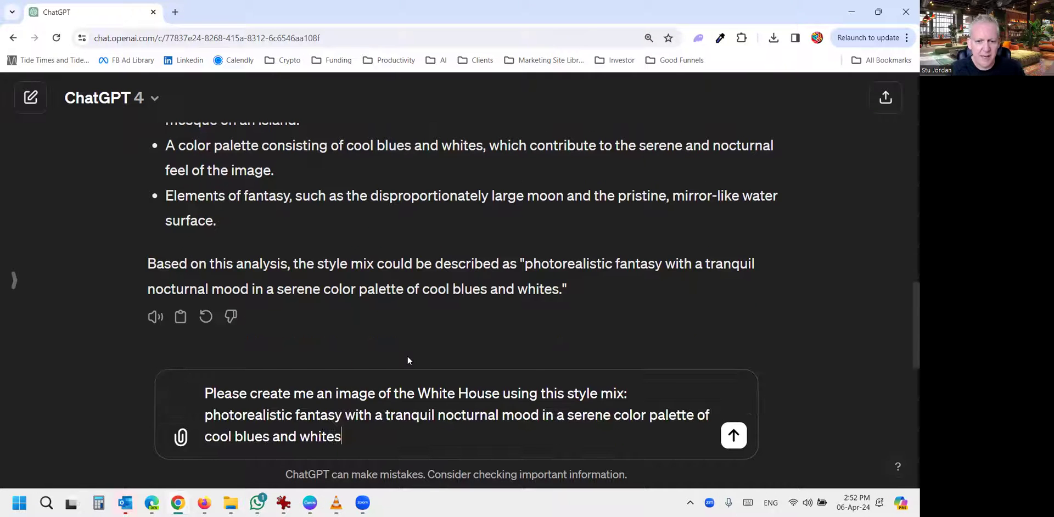
# Send the White House request, select the style bullet points, and scroll to the moonlit image
pyautogui.click(733, 435)
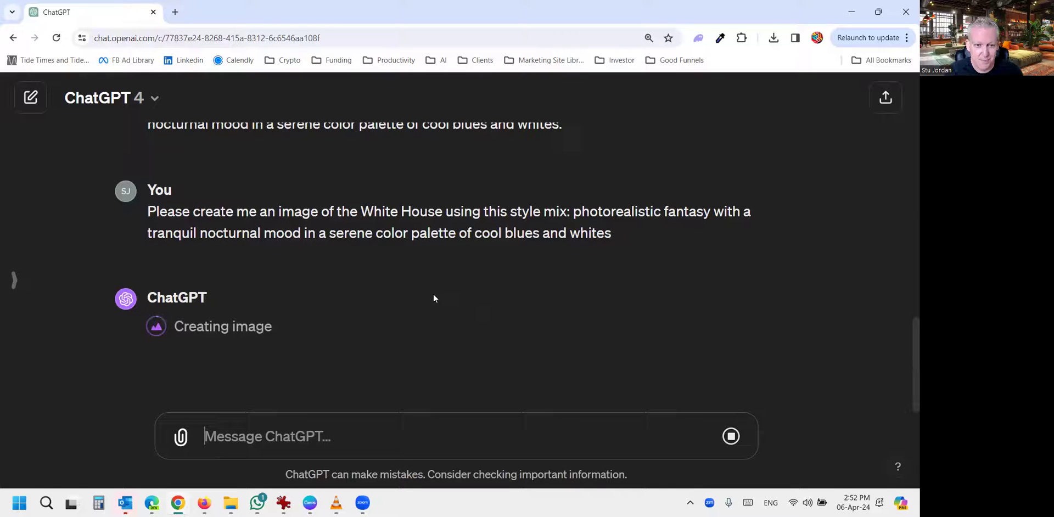
pyautogui.scroll(8, 251, 244)
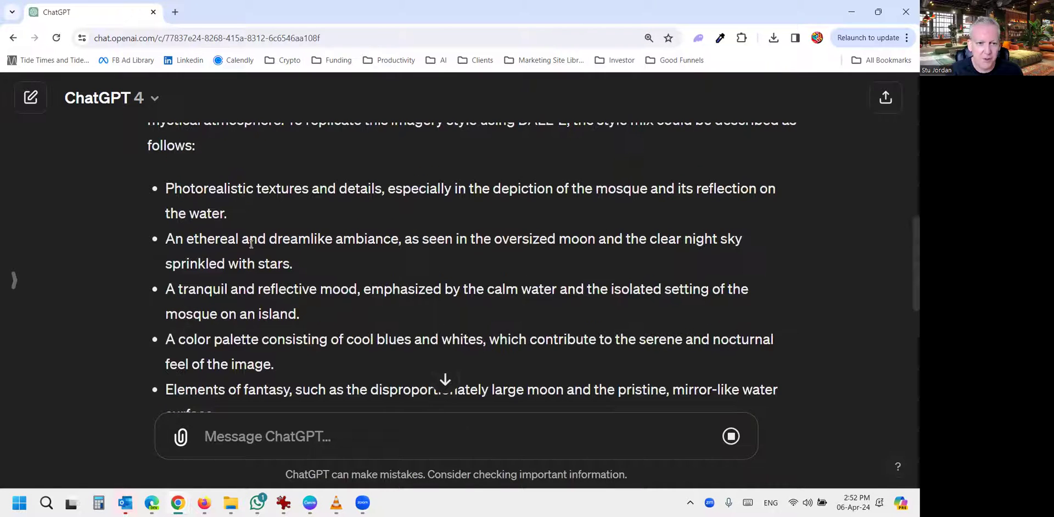
pyautogui.moveTo(167, 188); pyautogui.dragTo(423, 397)
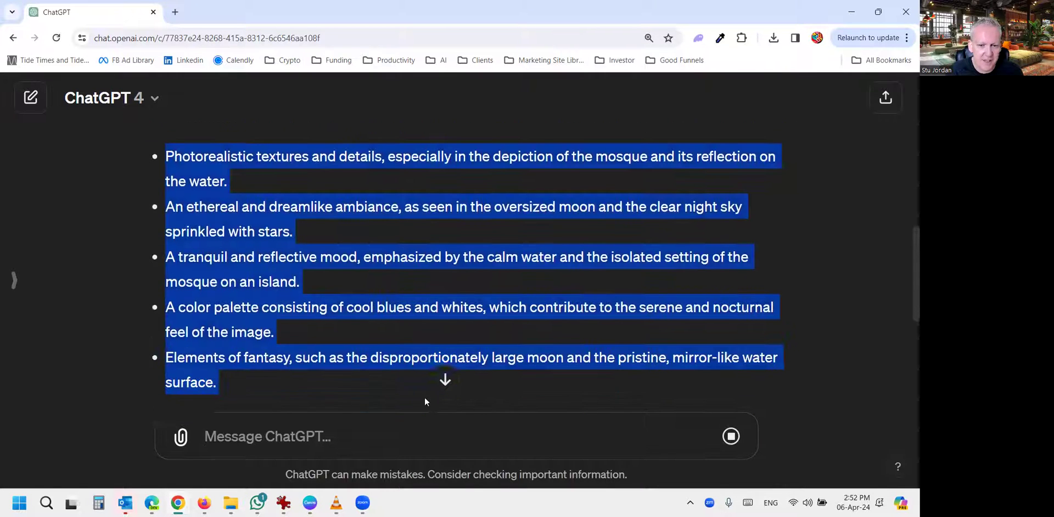
pyautogui.scroll(-1, 423, 397)
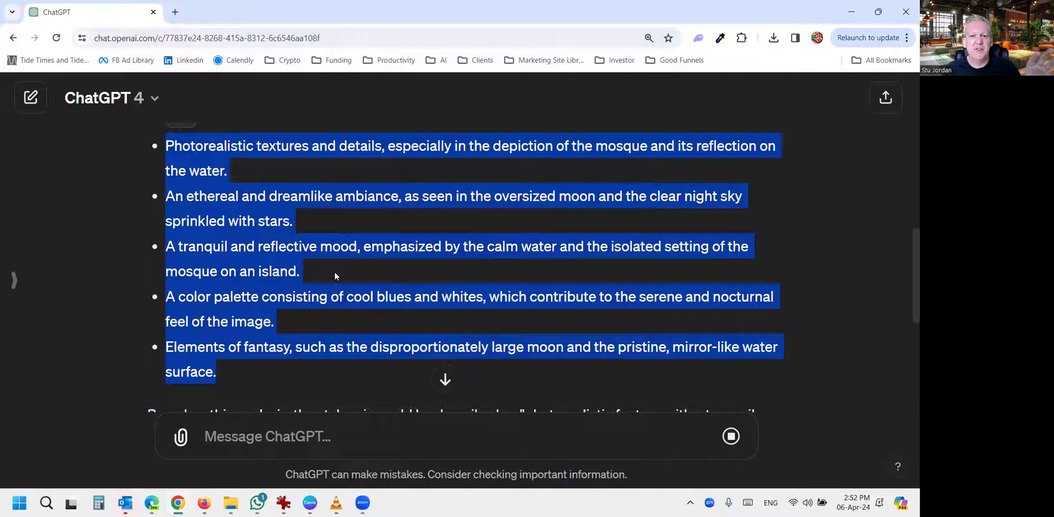
pyautogui.scroll(-6, 351, 274)
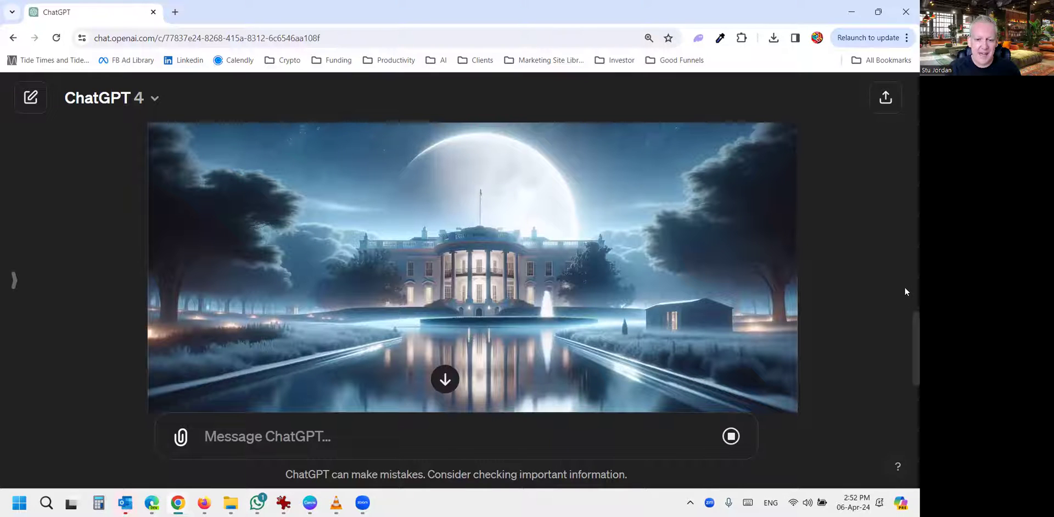
pyautogui.click(336, 502)
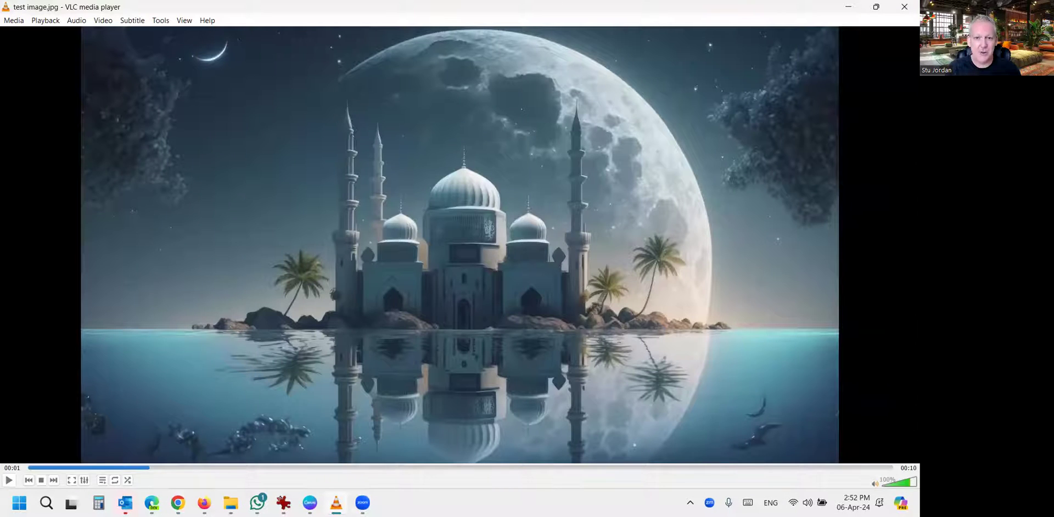
pyautogui.click(336, 503)
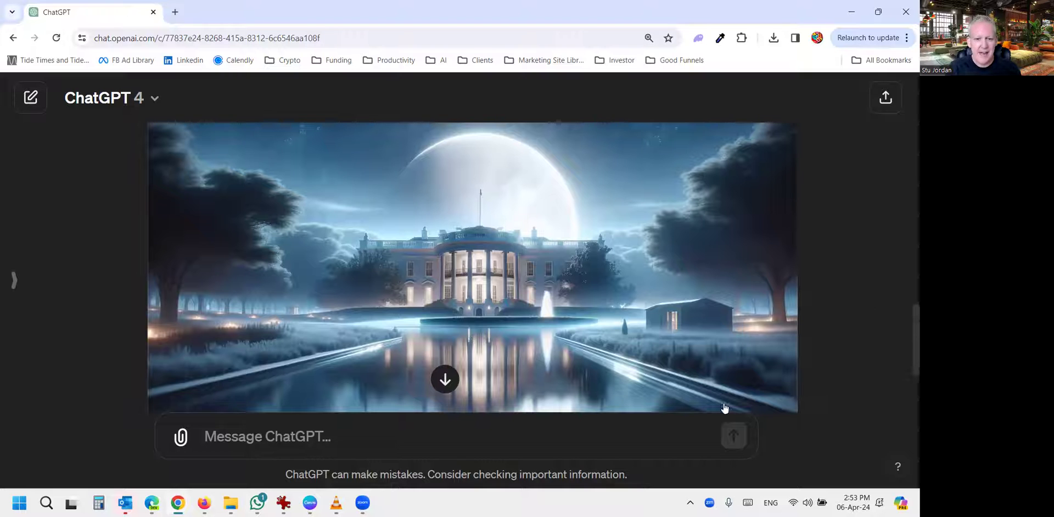
# Recheck the mosque image, then type 'using the same style, create me an image', fixing 'stlyle'
pyautogui.click(336, 503)
pyautogui.hotkey('alt', 'Tab')
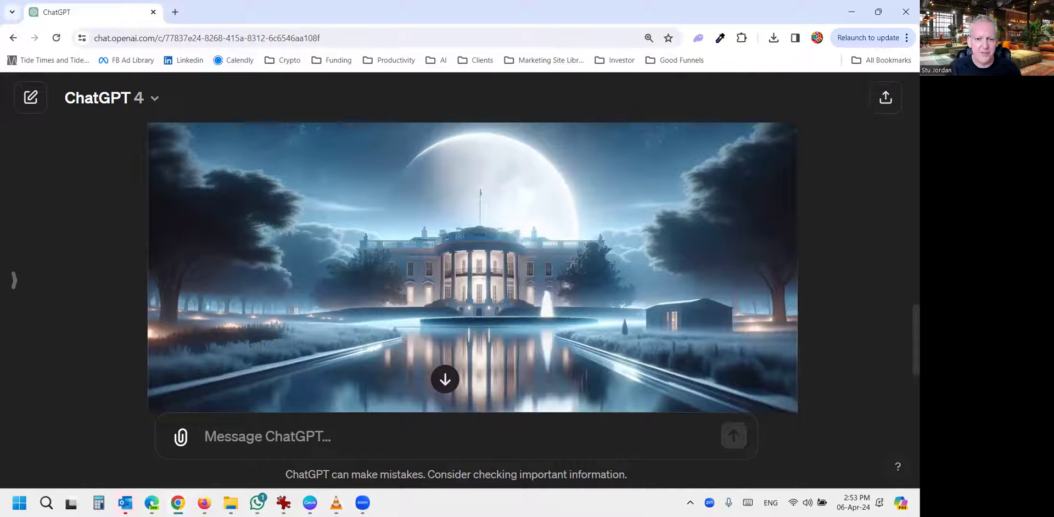
pyautogui.scroll(-2, 832, 279)
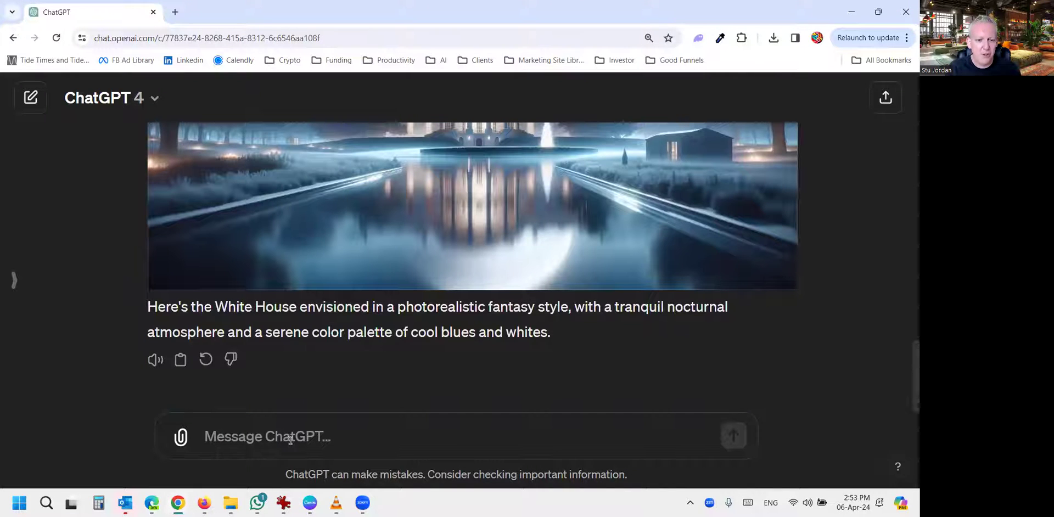
pyautogui.write('using ')
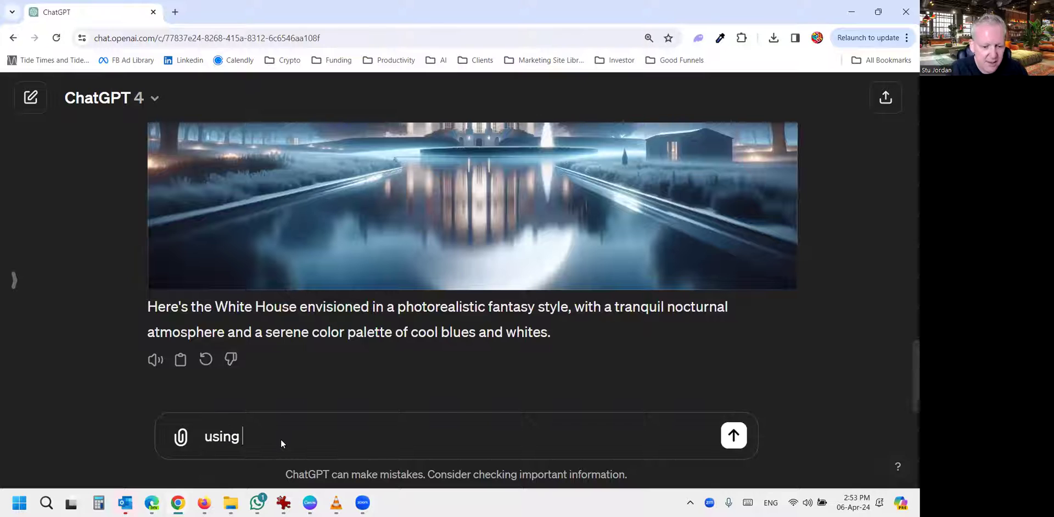
pyautogui.write('the same stl')
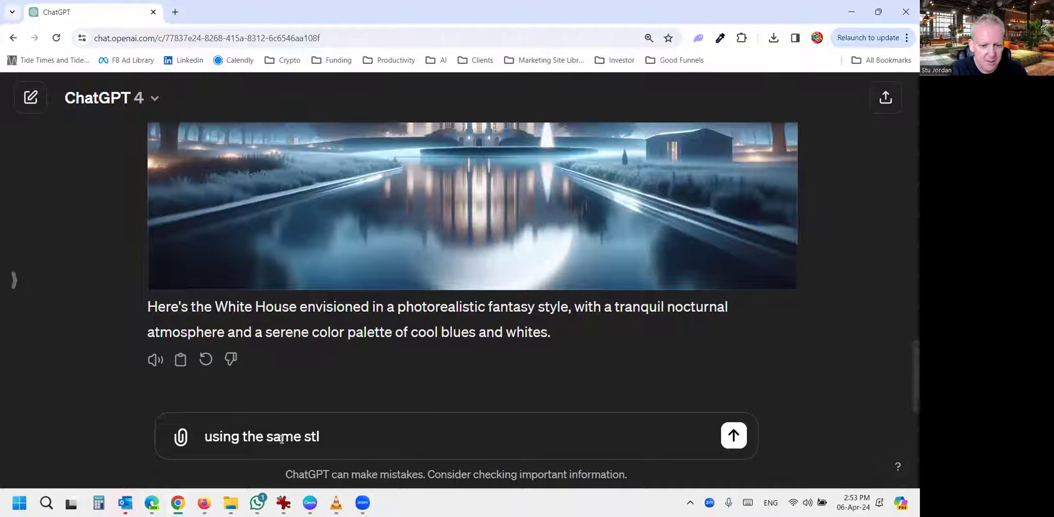
pyautogui.write('yle, crea')
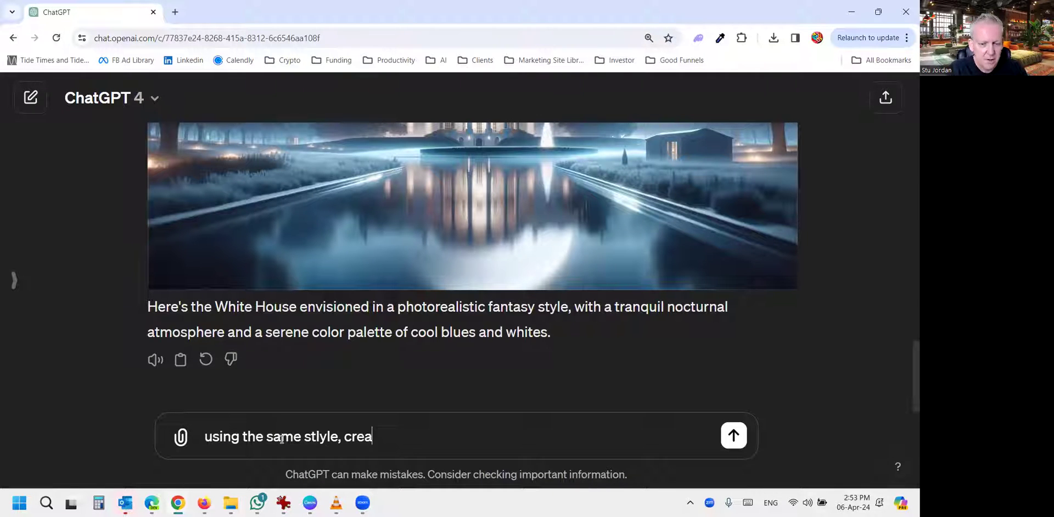
pyautogui.write('te me an image')
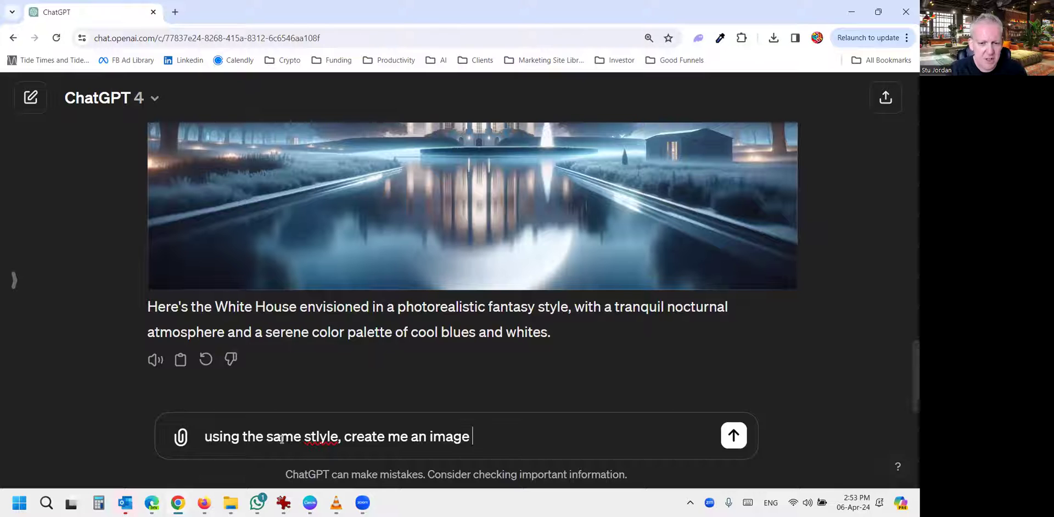
pyautogui.rightClick(315, 435)
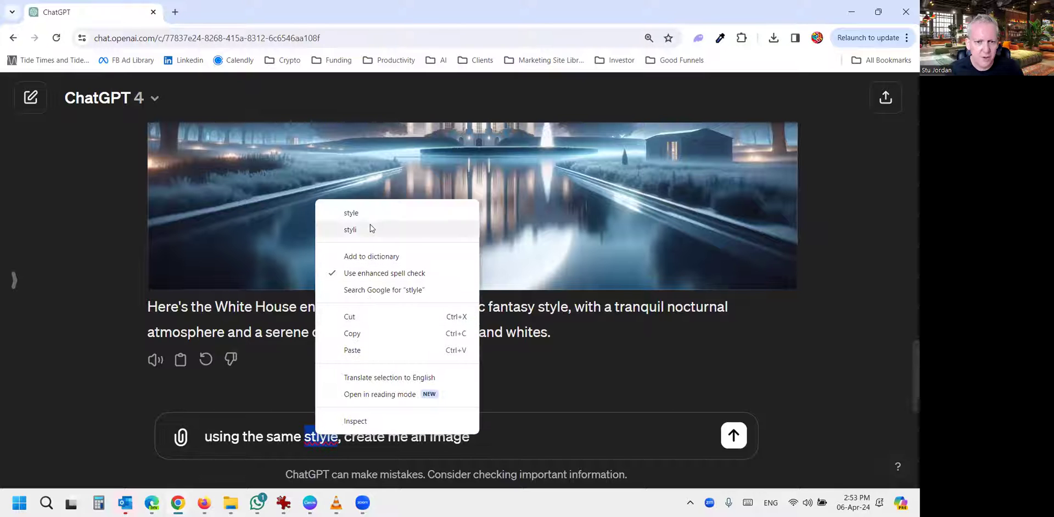
pyautogui.press('Return')
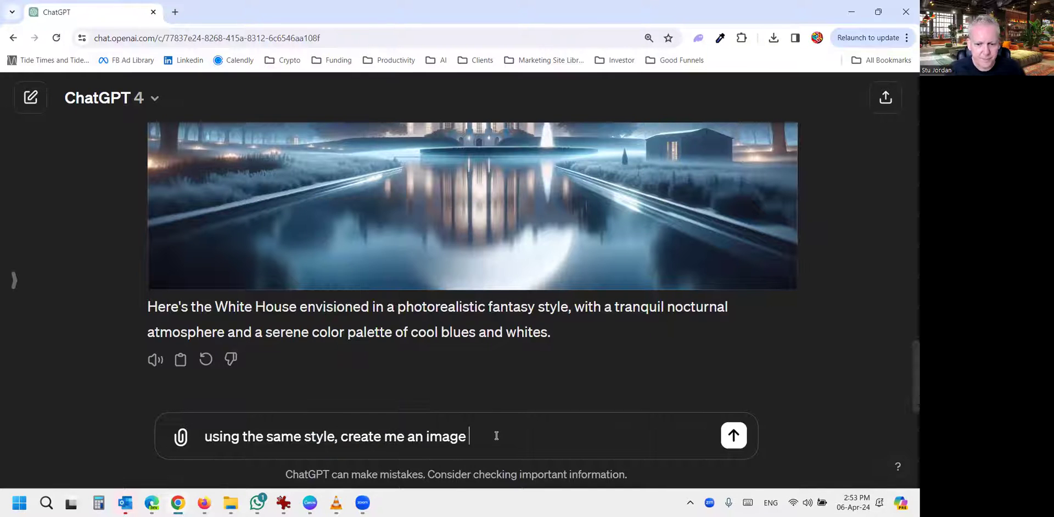
# Add 'of a lake sunset, with a beautiful forest', correct 'beautriful', and send the request
pyautogui.write('of')
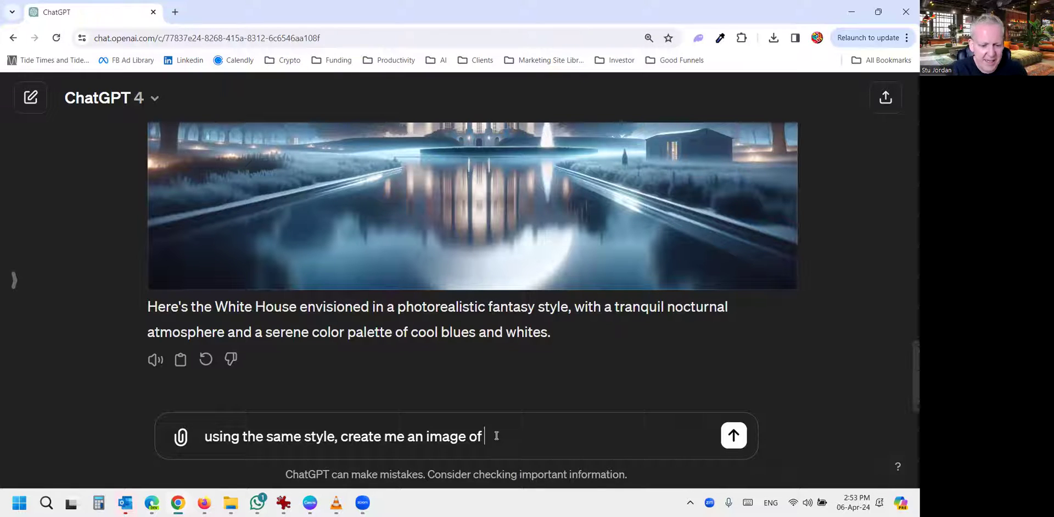
pyautogui.write(' a lake after')
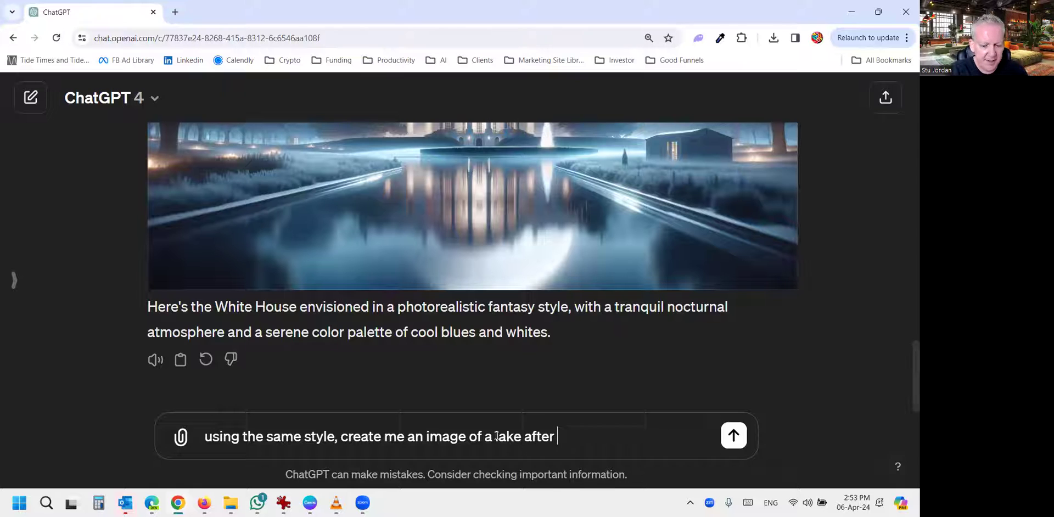
pyautogui.write('sunset')
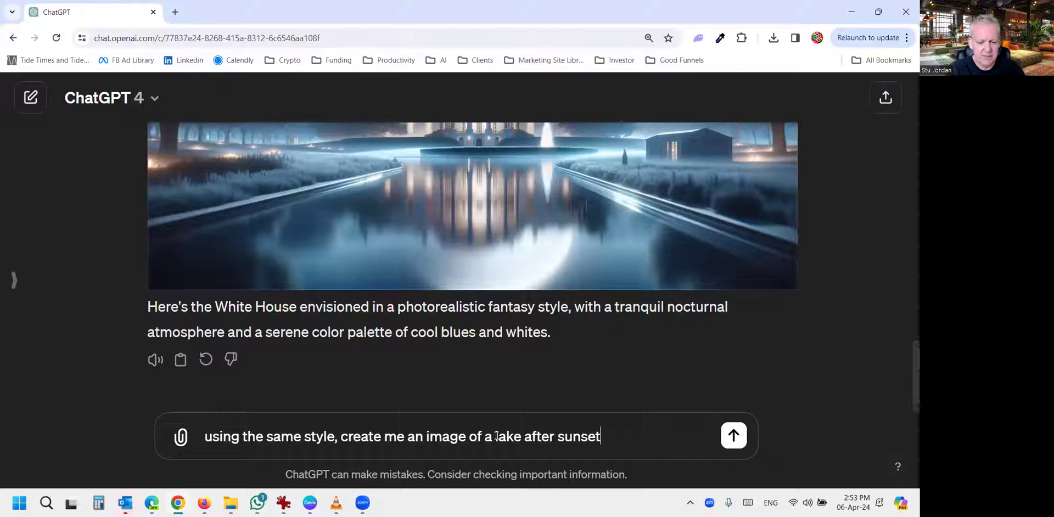
pyautogui.write(', with a bea')
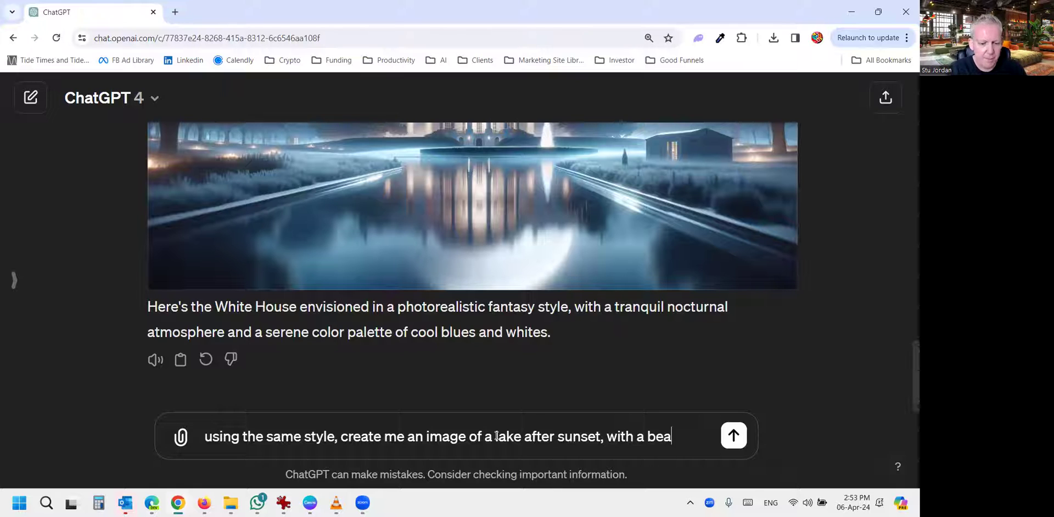
pyautogui.write('utriful forest')
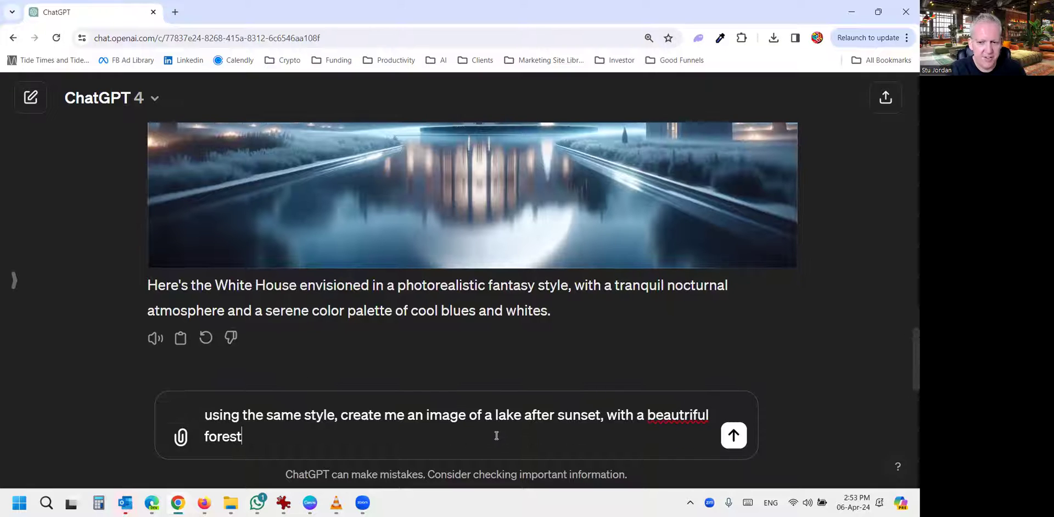
pyautogui.rightClick(675, 419)
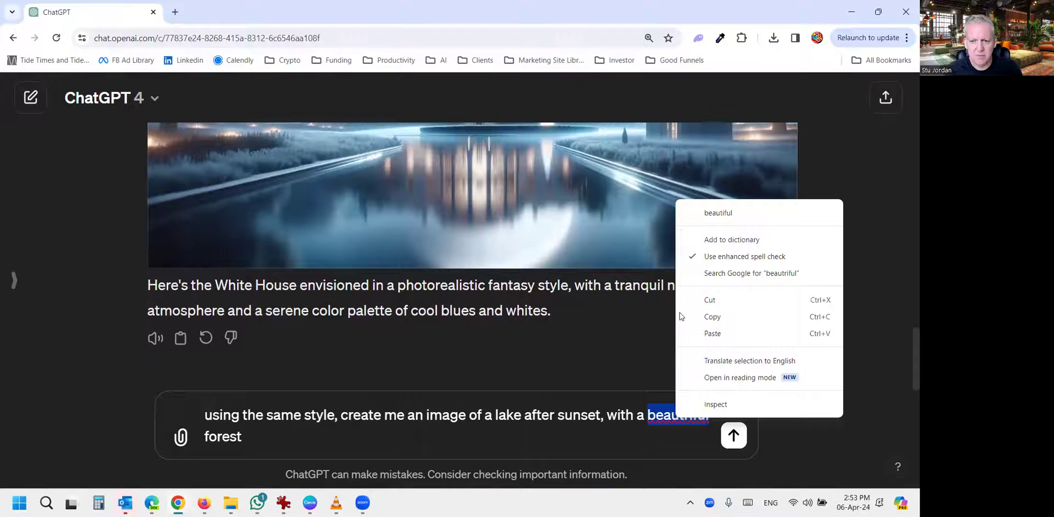
pyautogui.click(718, 213)
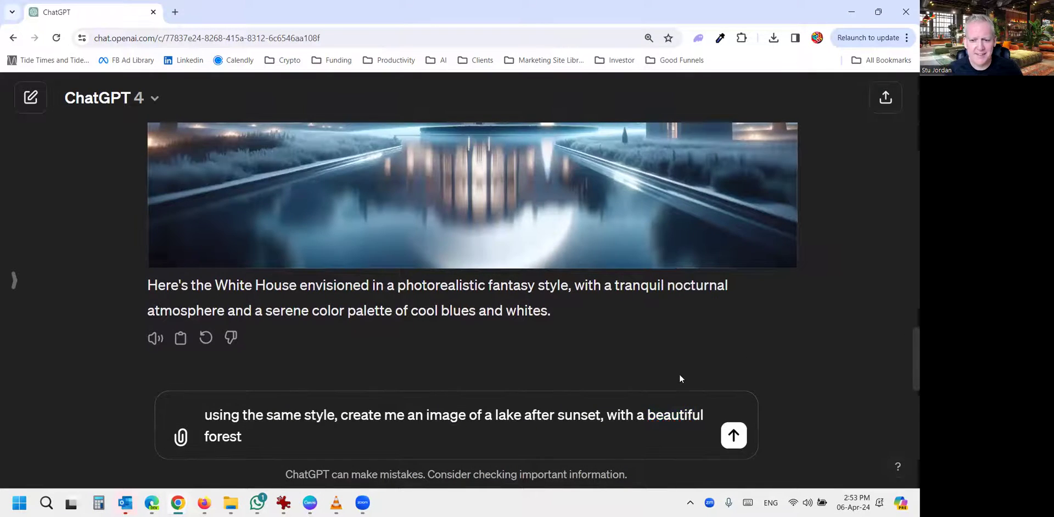
pyautogui.press('Return')
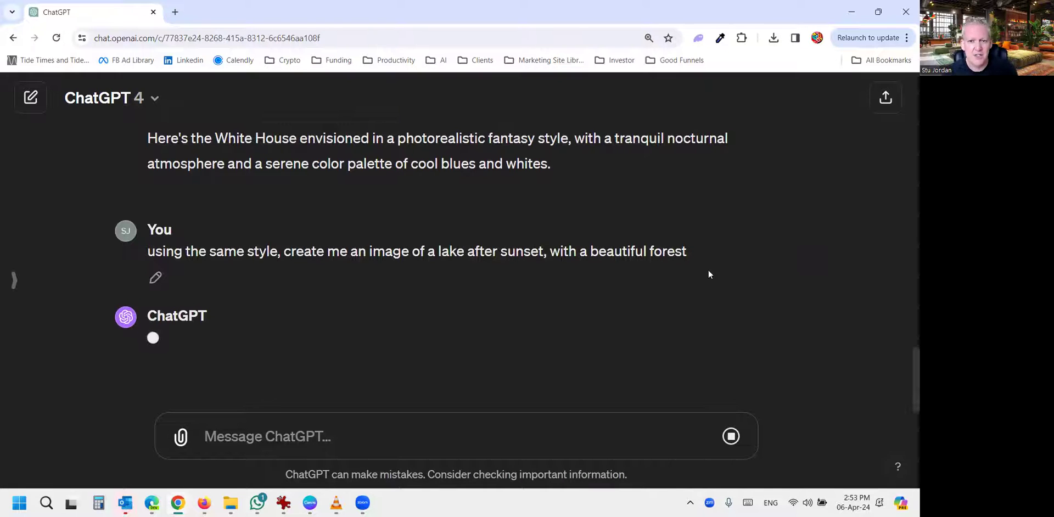
# Scroll the conversation while ChatGPT creates the lake-and-forest image
pyautogui.scroll(1, 508, 275)
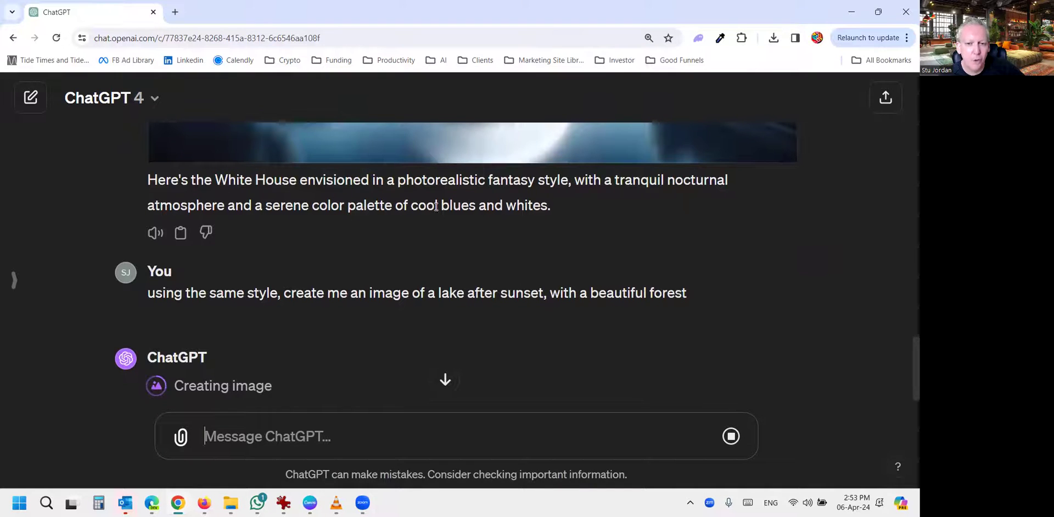
pyautogui.scroll(-1, 482, 321)
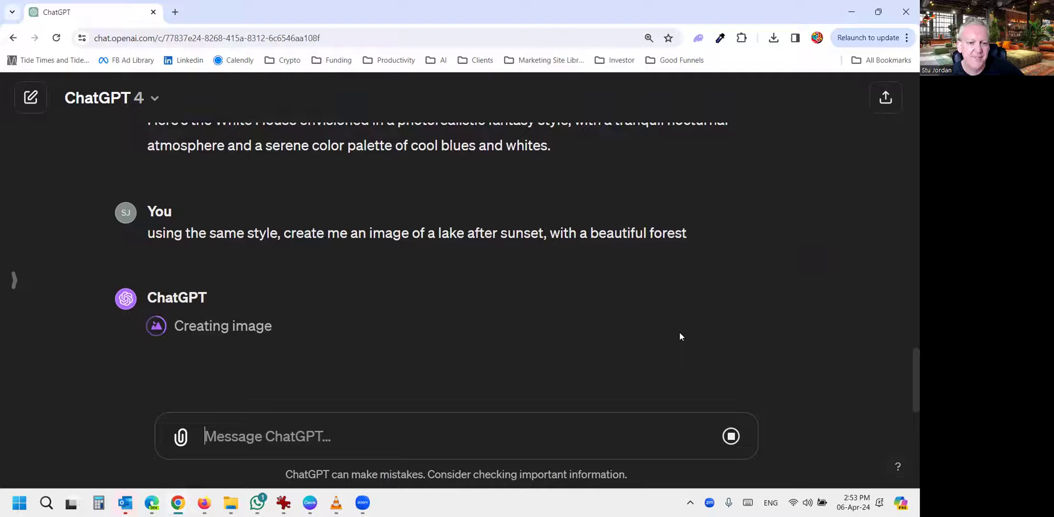